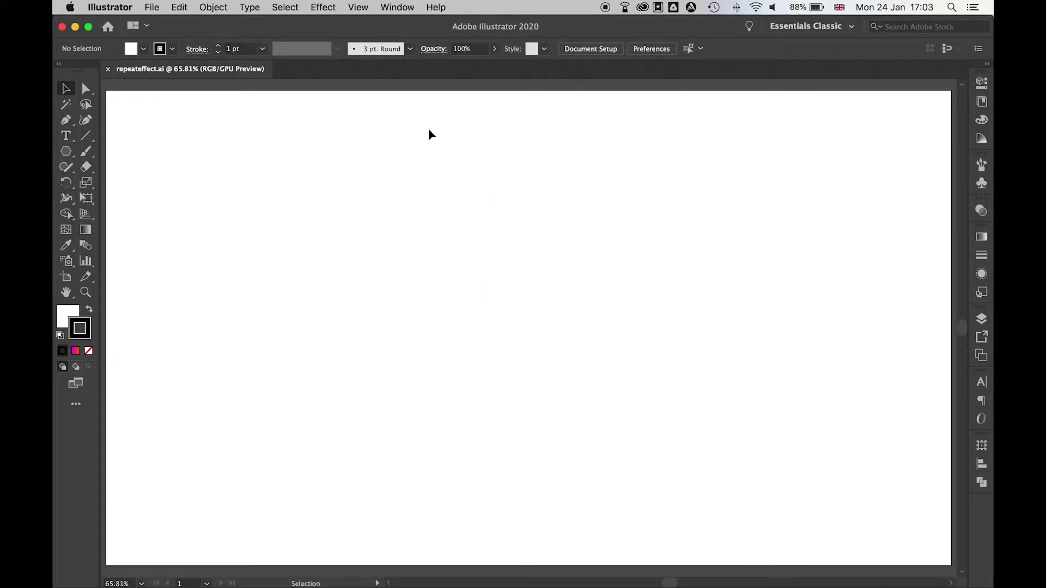
Draw an 8-sided polygon with a 50 px radius near the artboard centre.
drag(68, 156, 120, 198)
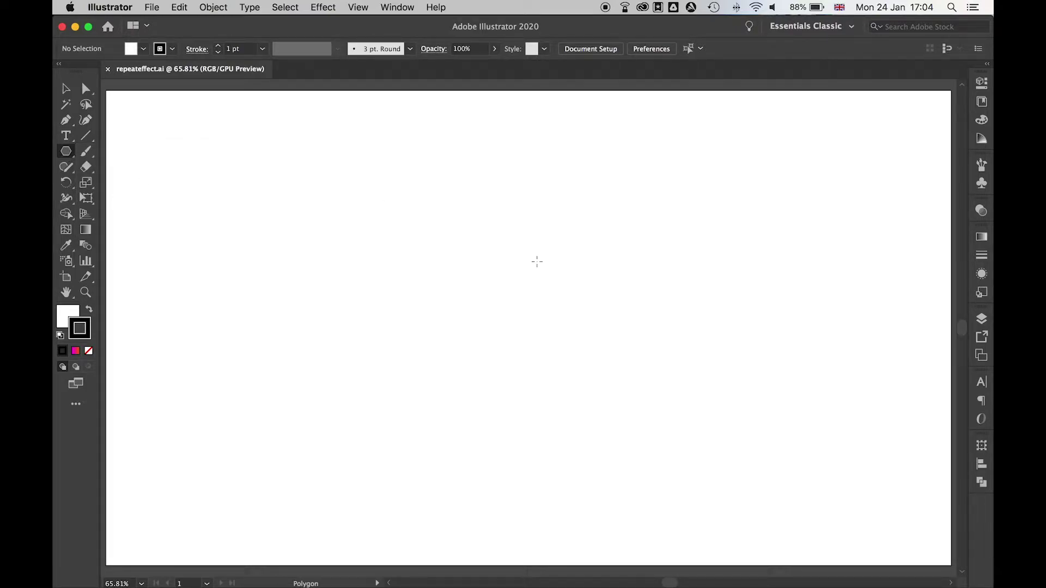
drag(529, 328, 529, 296)
click(529, 295)
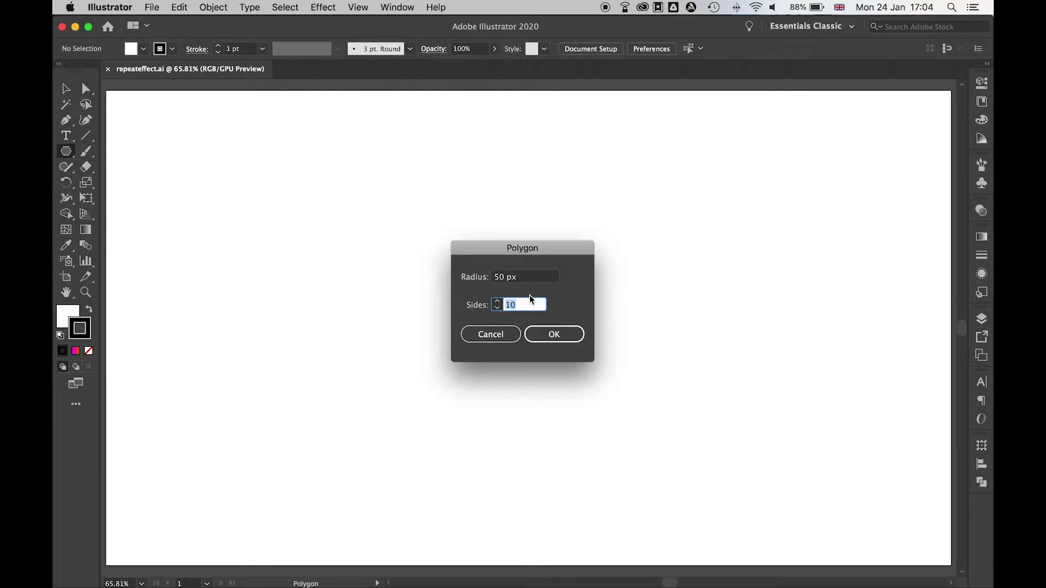
text(8)
click(554, 334)
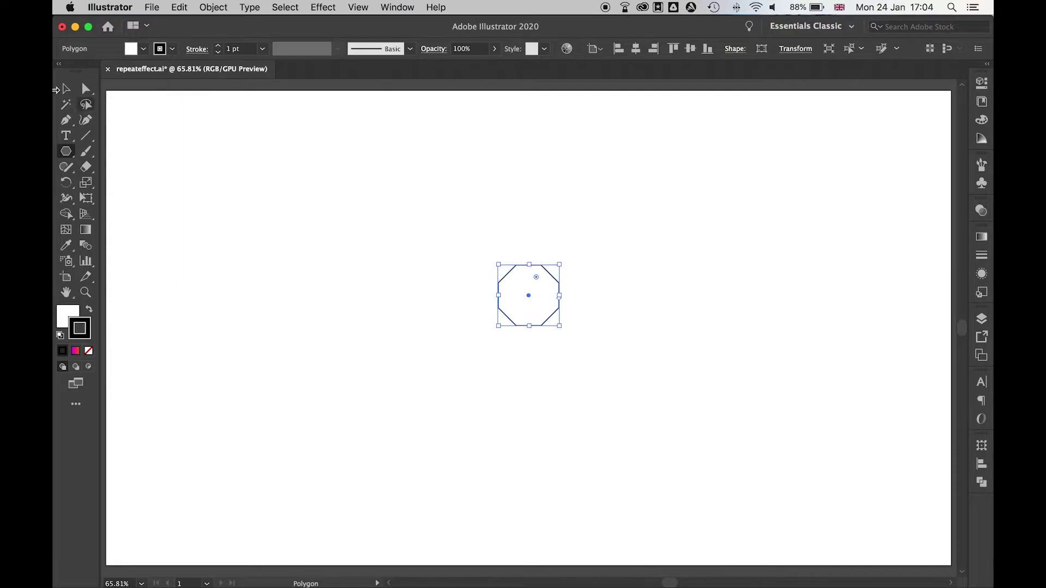
Set the octagon's fill to None and scale it up to about 358 px across.
click(66, 88)
click(88, 351)
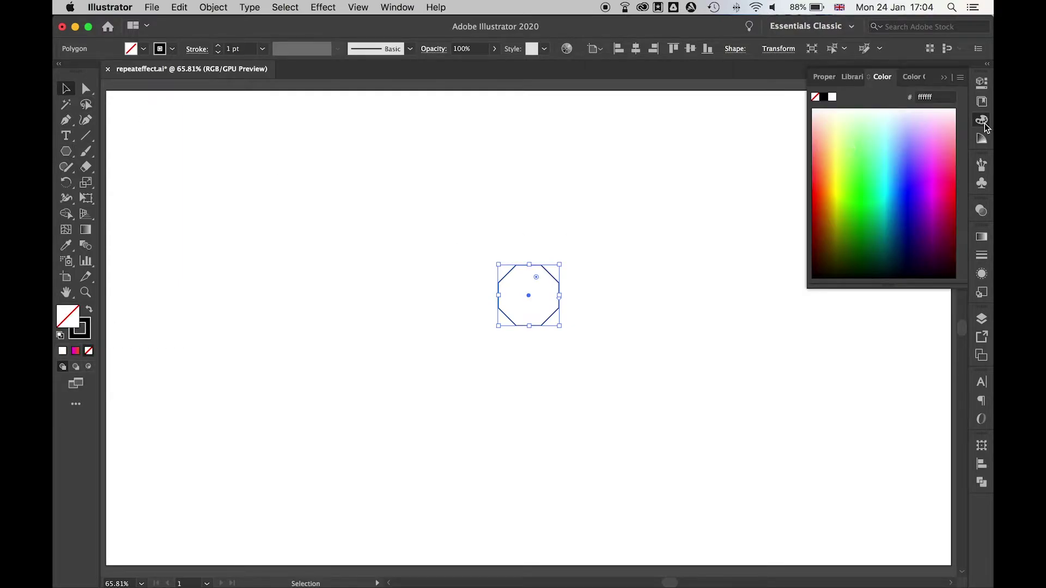
click(533, 321)
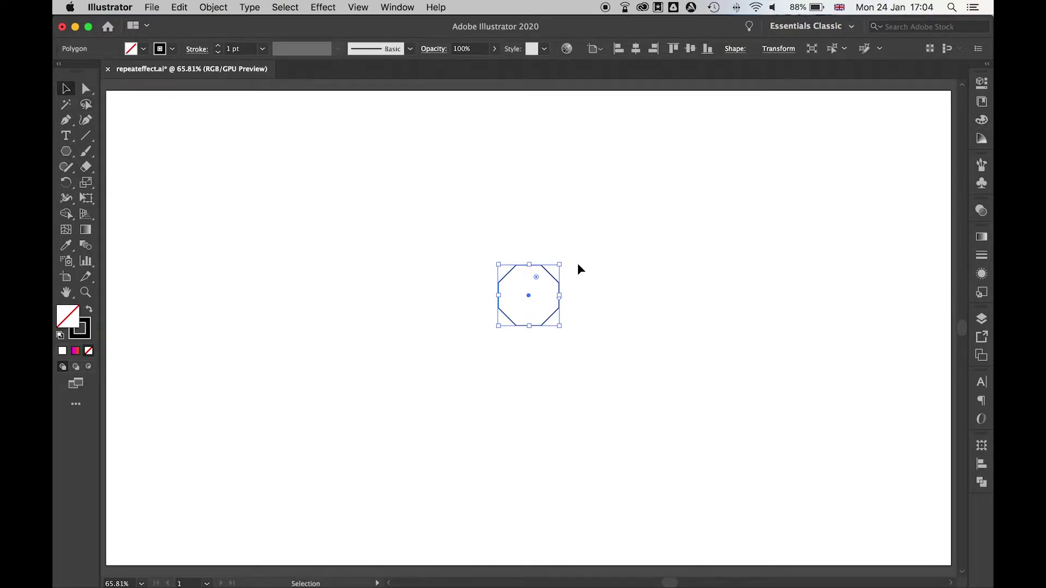
drag(560, 265, 688, 170)
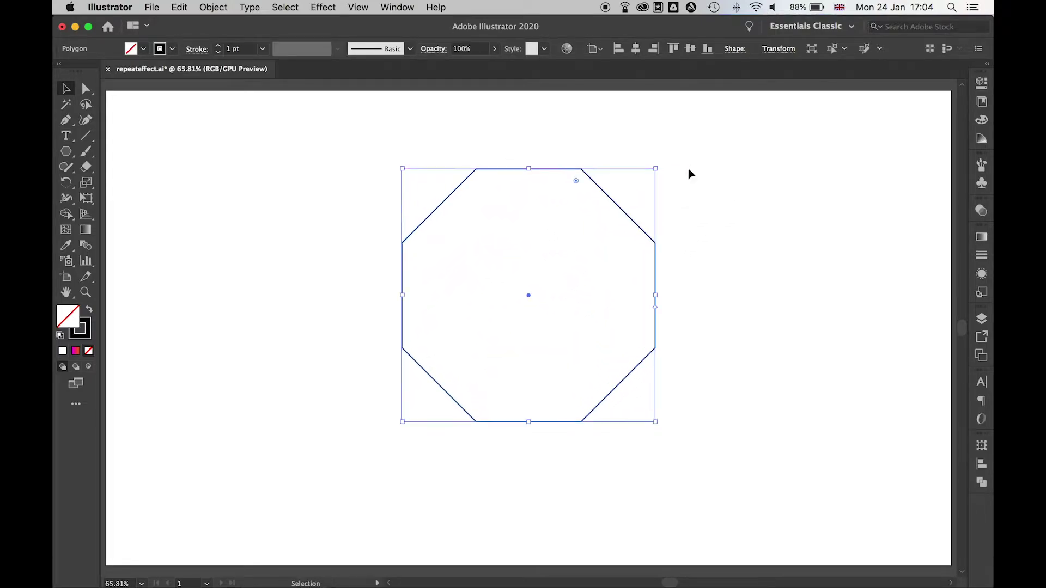
Centre the octagon vertically on the artboard with Align to Artboard.
click(981, 467)
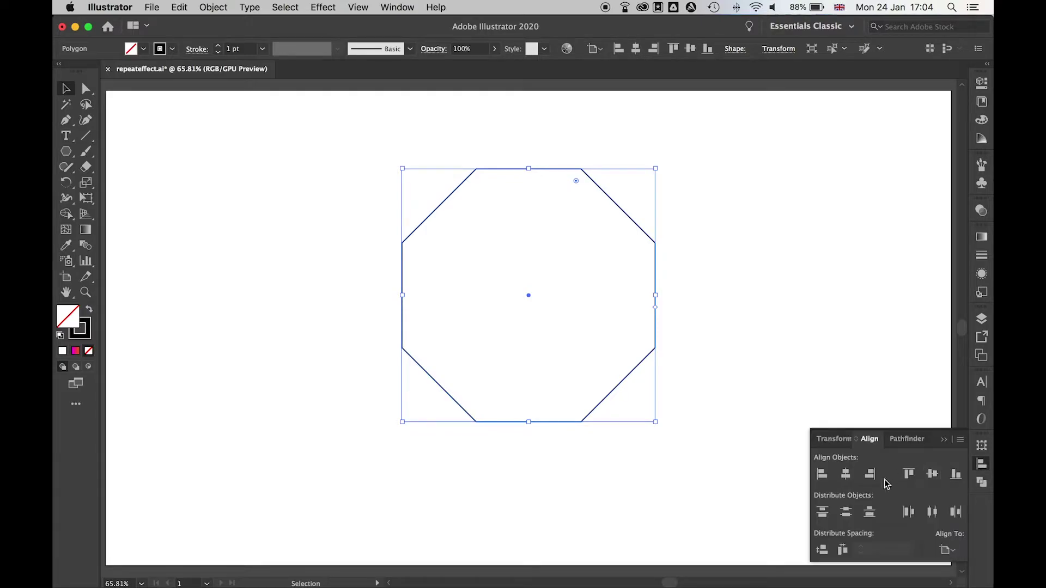
click(944, 550)
click(932, 535)
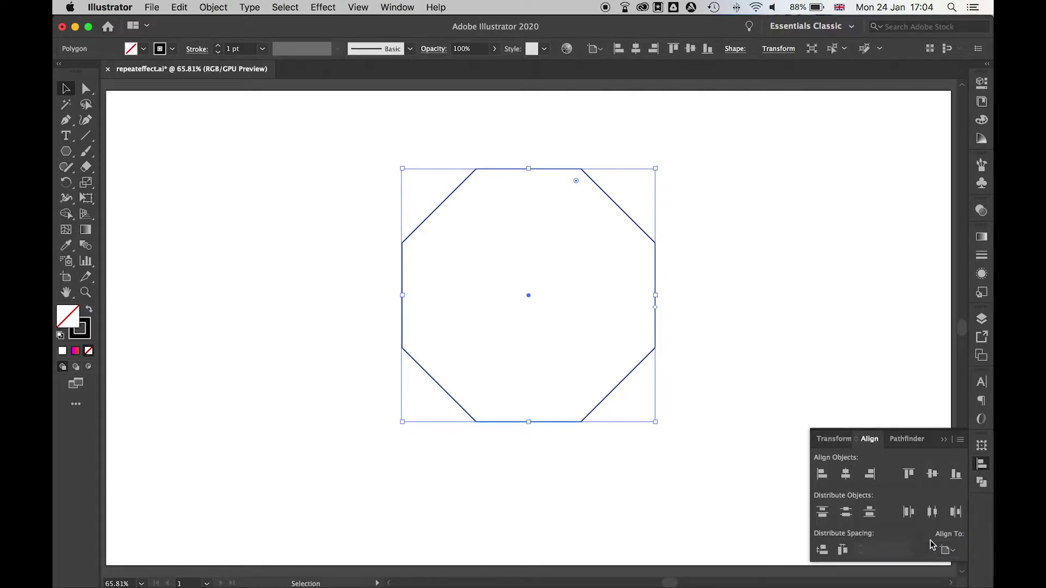
click(933, 475)
click(984, 463)
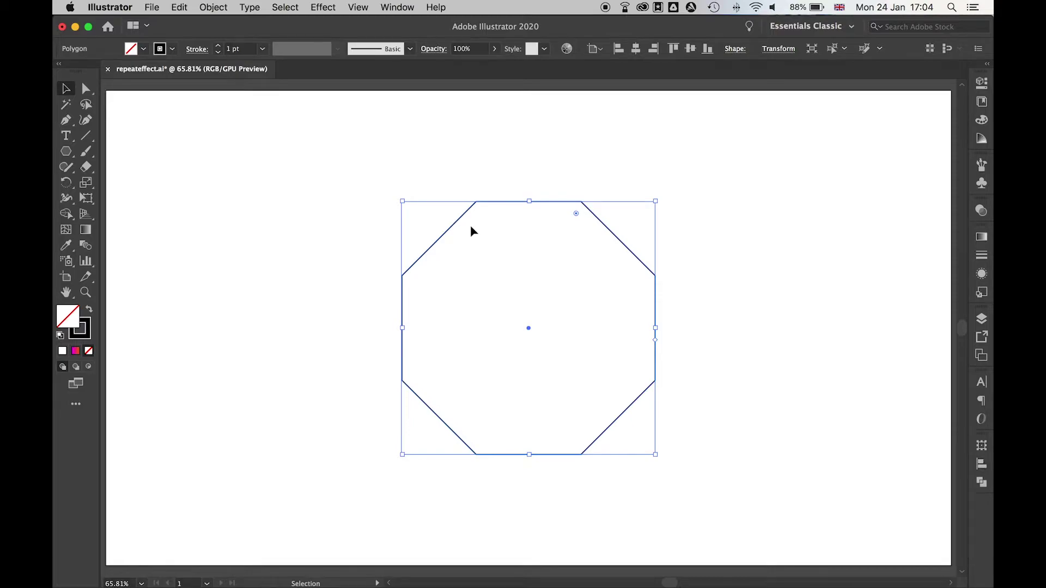
Give the octagon an 8 pt black stroke aligned to the center of its path.
click(88, 327)
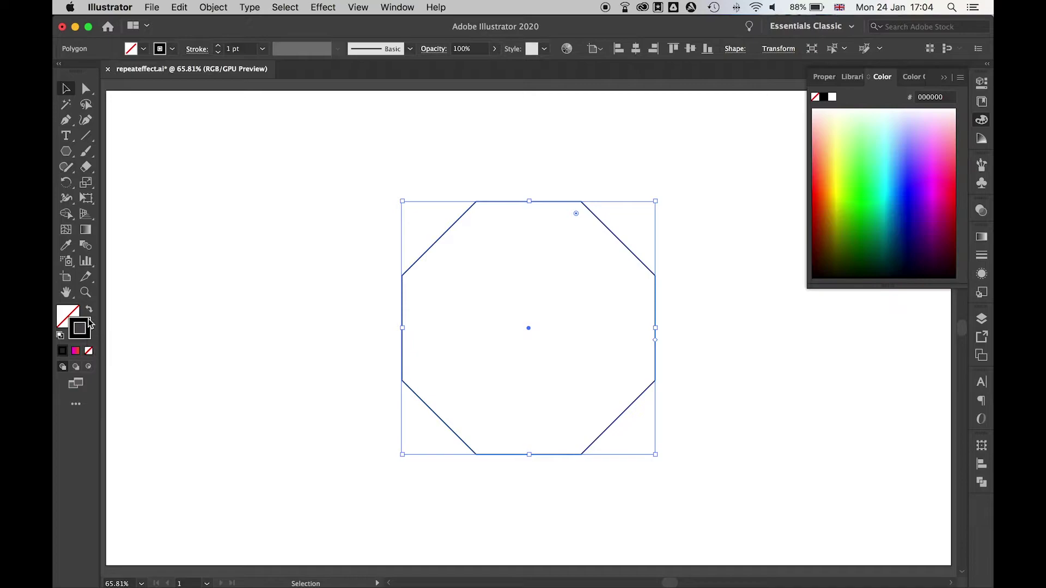
click(983, 257)
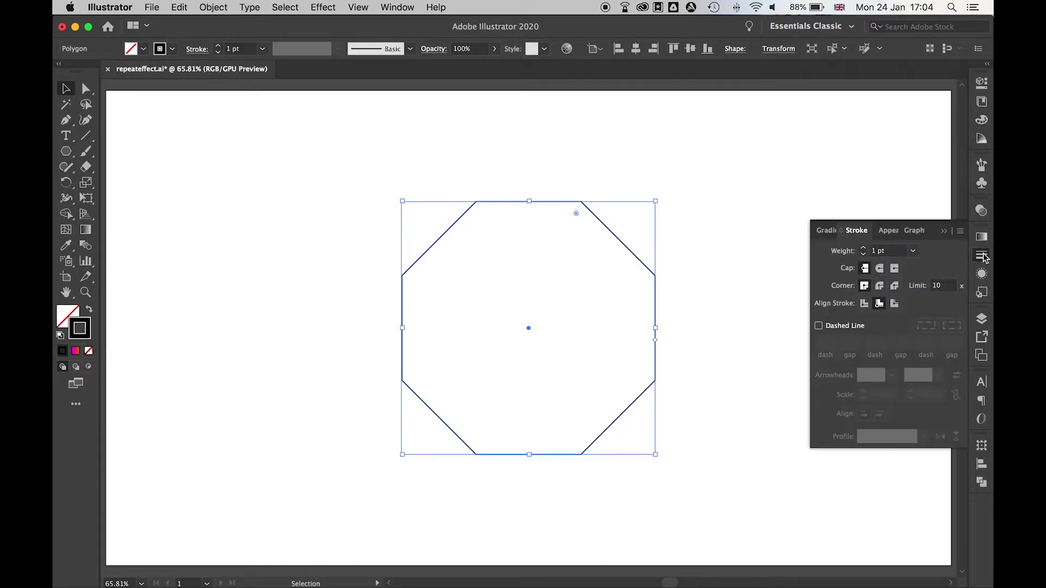
click(863, 248)
click(863, 248)
click(863, 248)
click(863, 249)
click(863, 248)
click(863, 248)
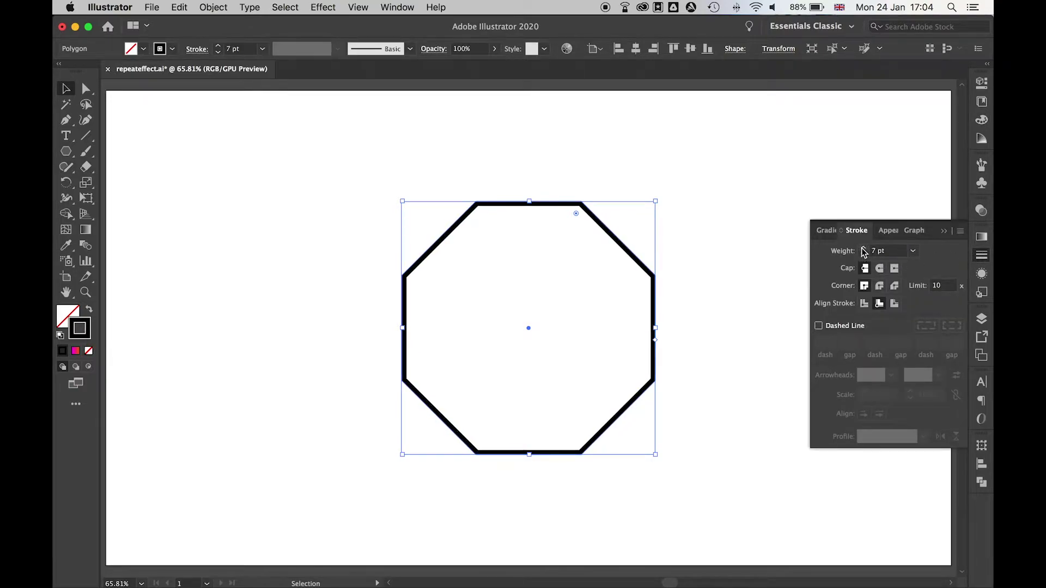
click(863, 248)
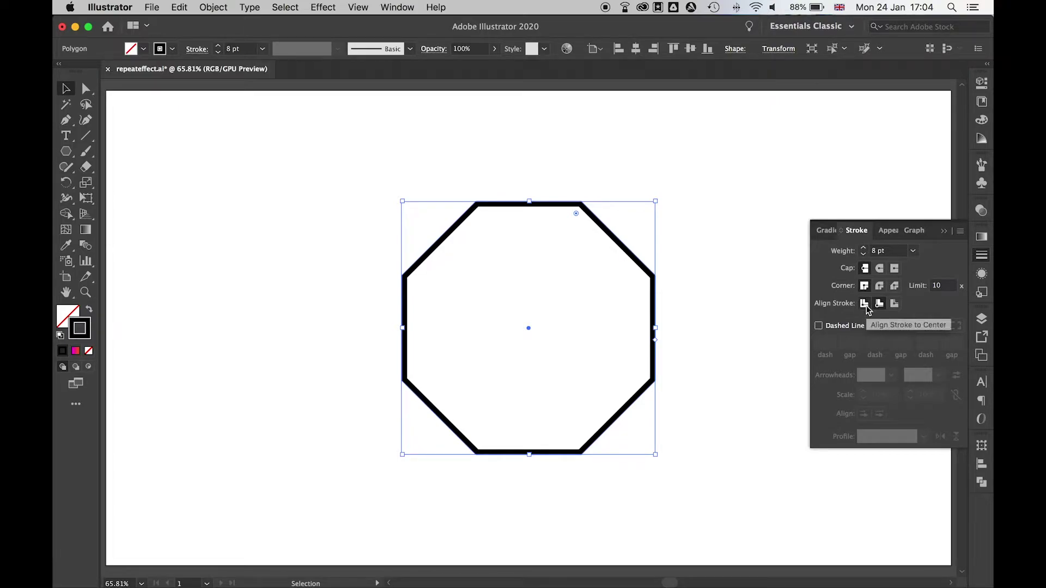
click(865, 305)
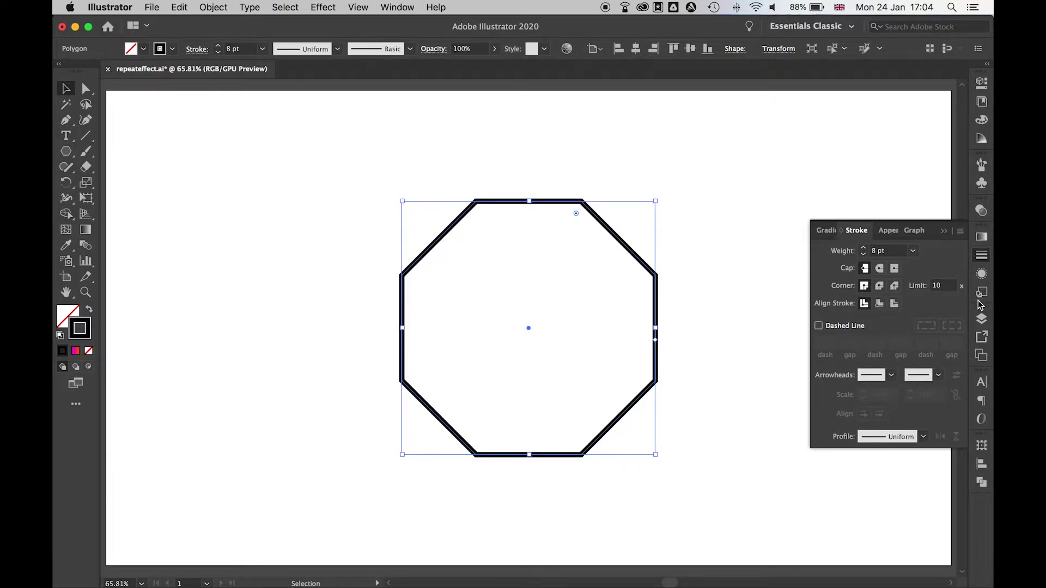
click(981, 255)
click(982, 238)
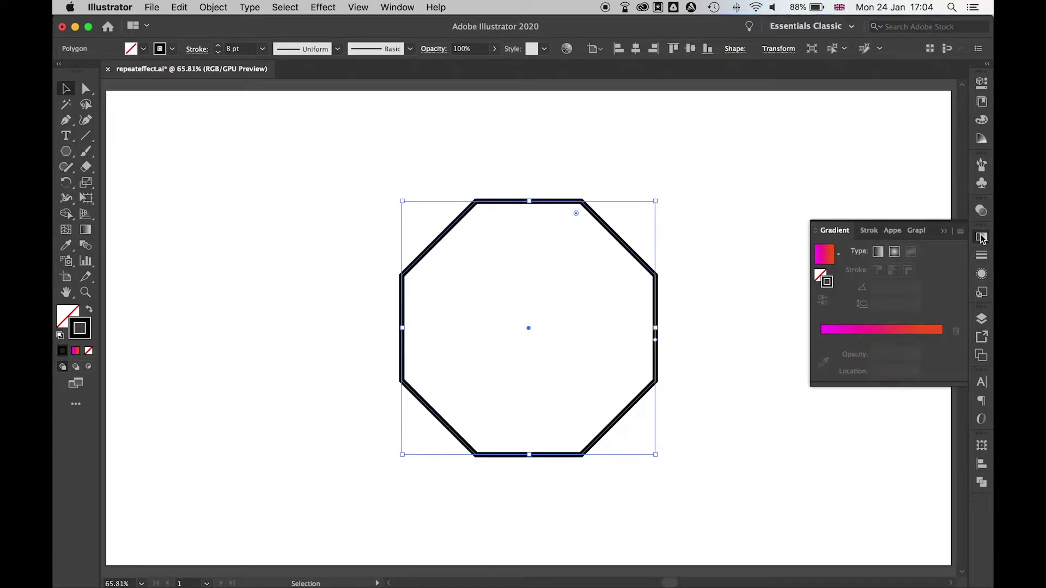
Apply the magenta-to-orange gradient to the octagon's stroke and show the Swatches panel.
click(400, 6)
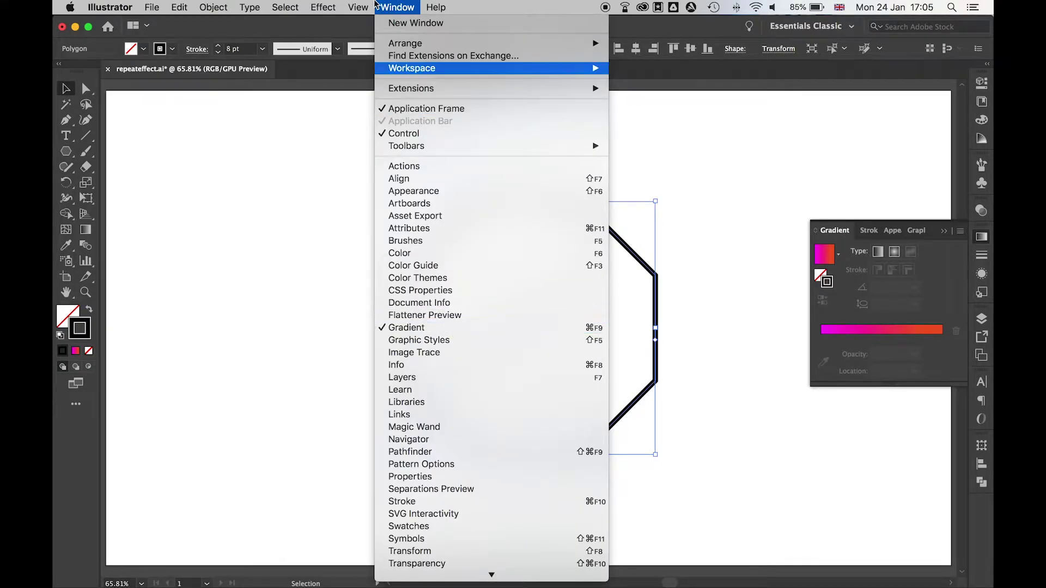
click(415, 8)
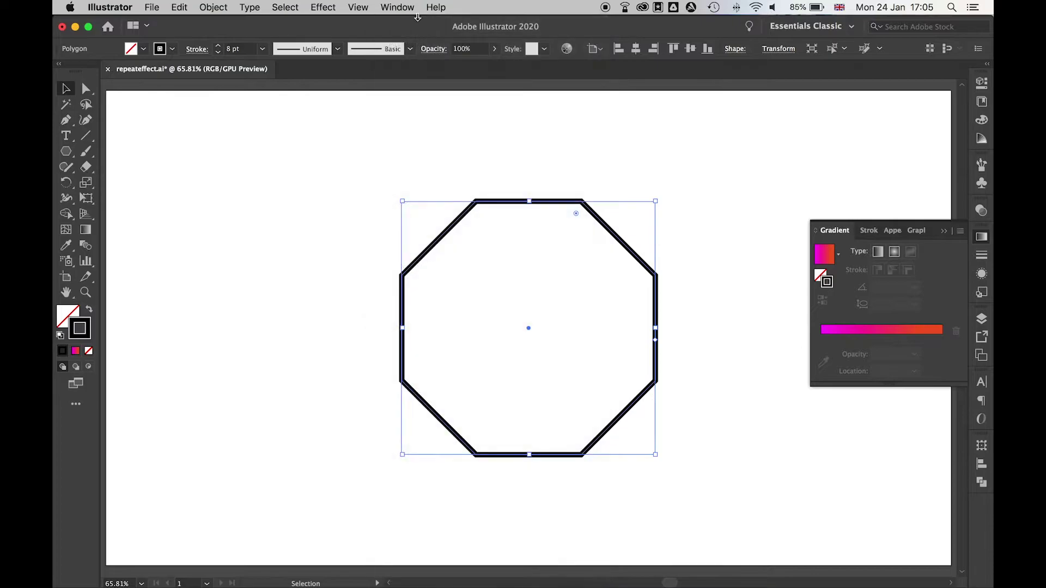
click(874, 331)
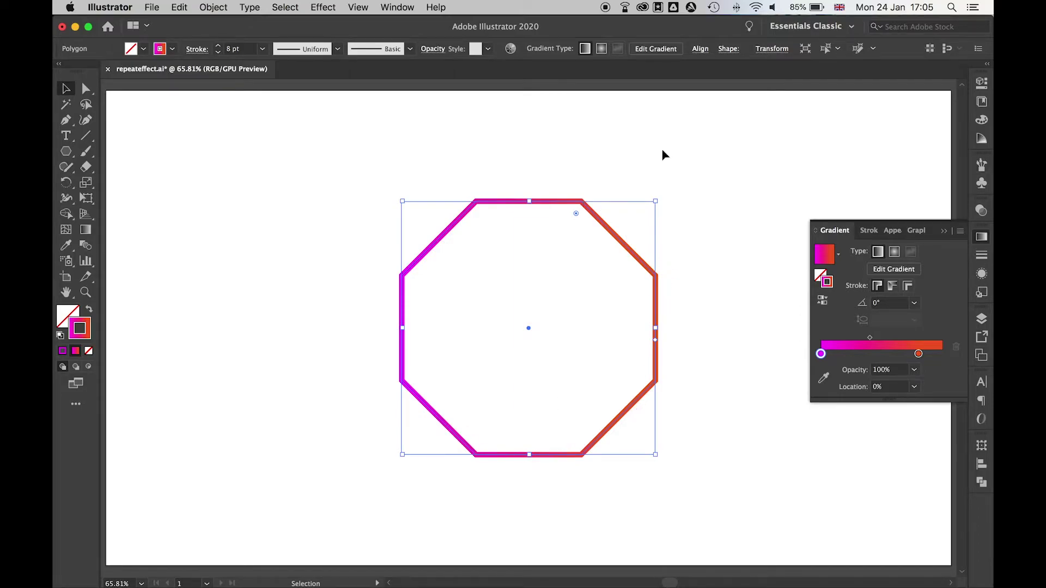
click(397, 7)
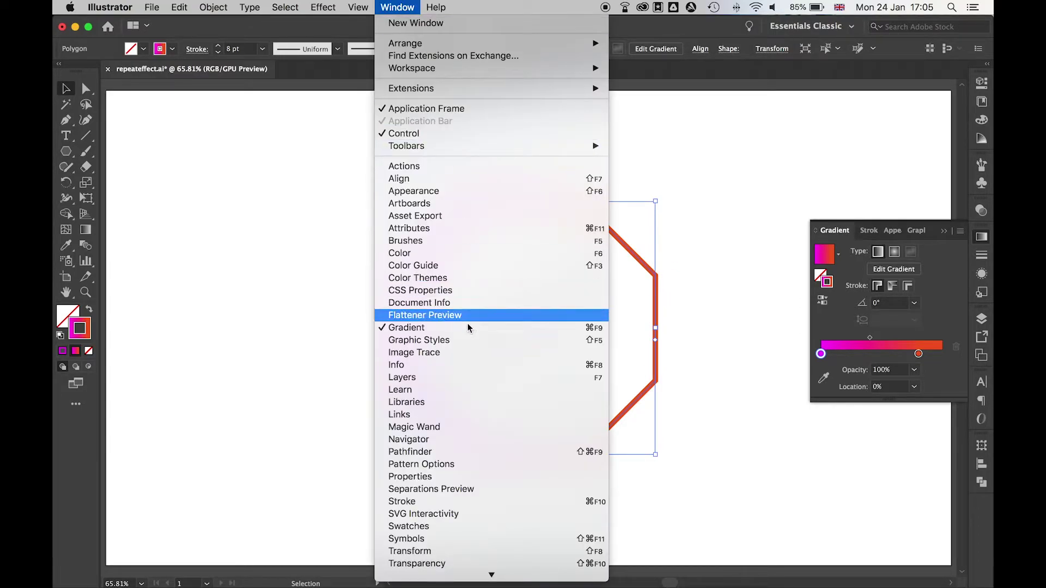
click(437, 528)
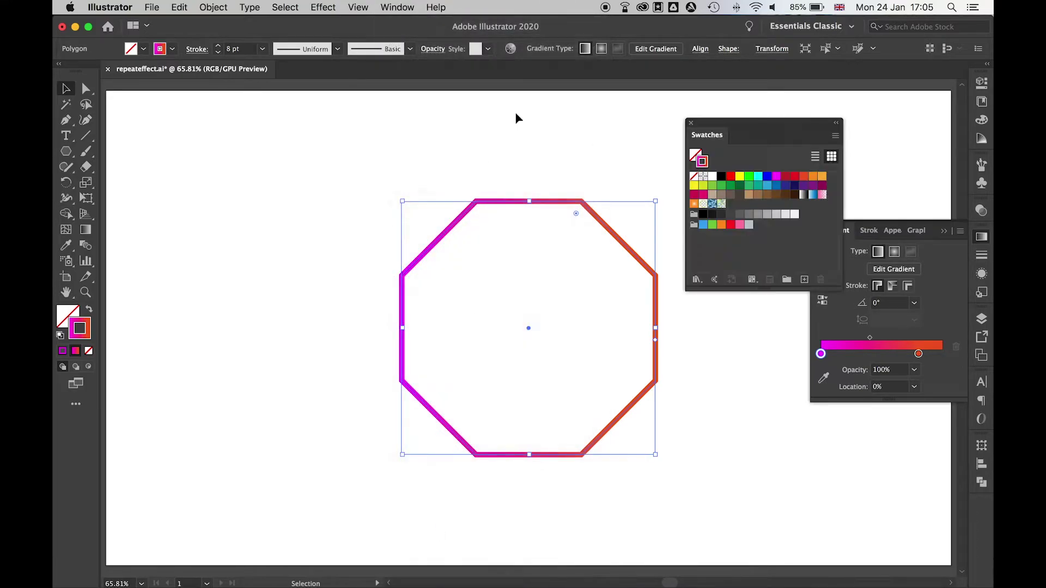
Make the stroke gradient run yellow to red with two stops and its midpoint near 64%.
drag(746, 128, 757, 114)
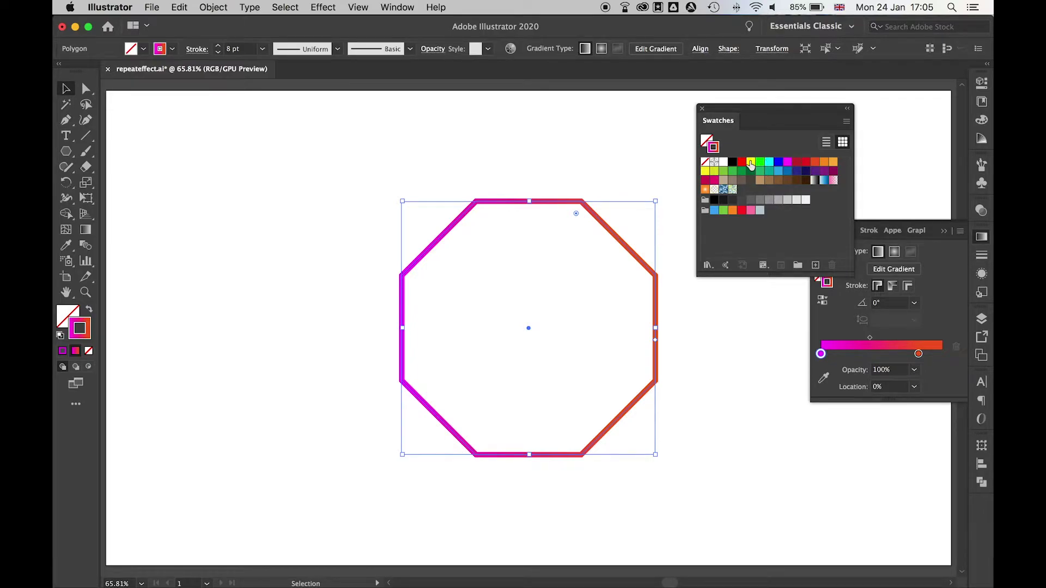
drag(751, 162, 823, 361)
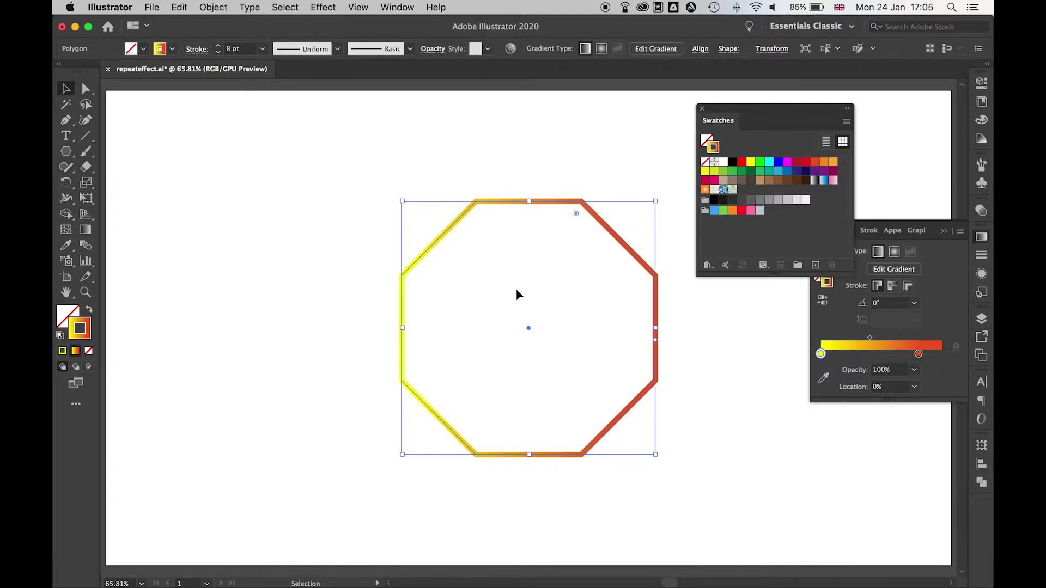
mouse_move(869, 338)
mouse_down()
mouse_move(884, 337)
mouse_move(864, 339)
mouse_up()
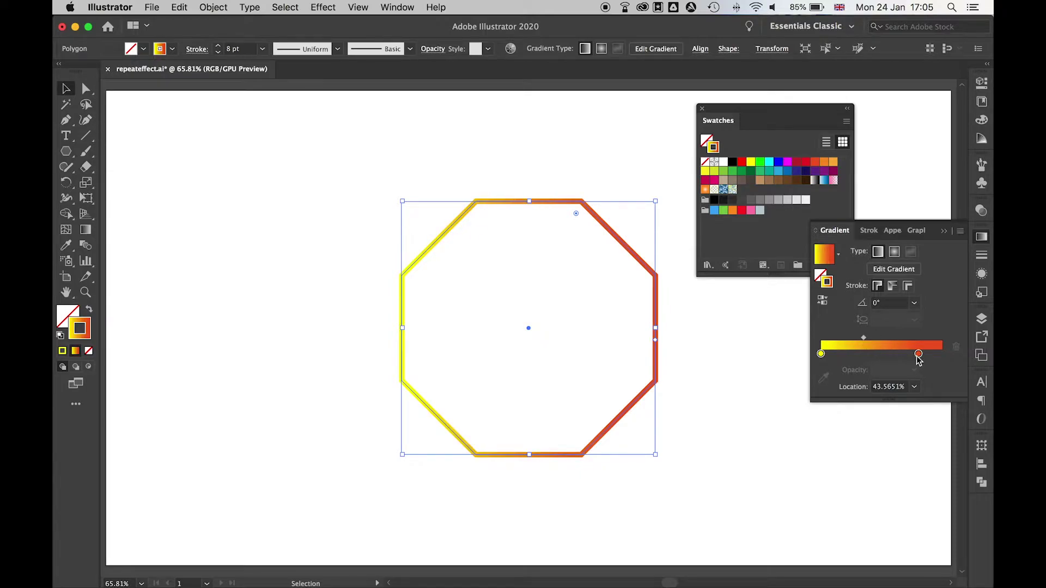
click(849, 354)
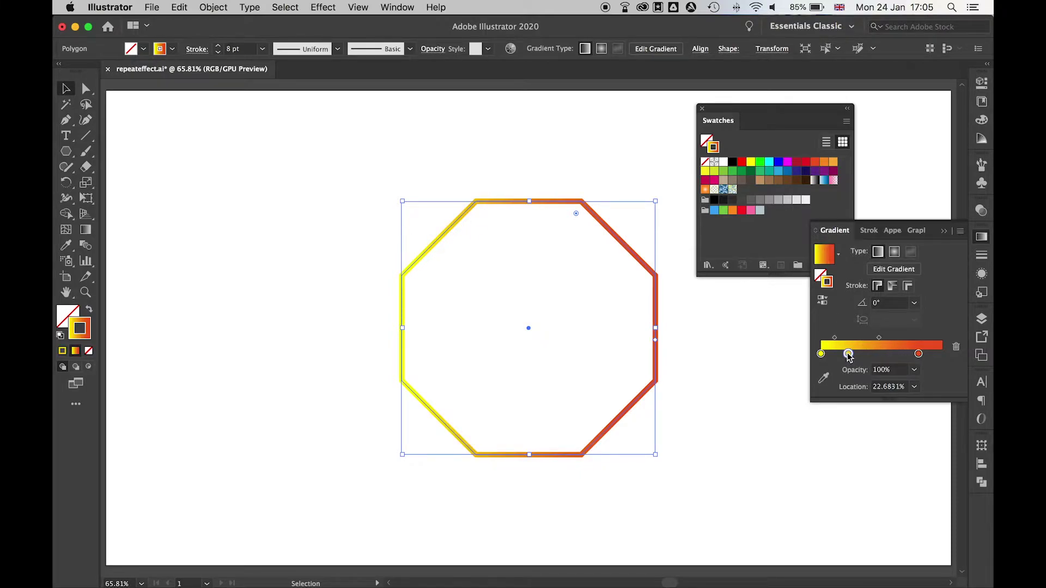
drag(788, 173, 850, 359)
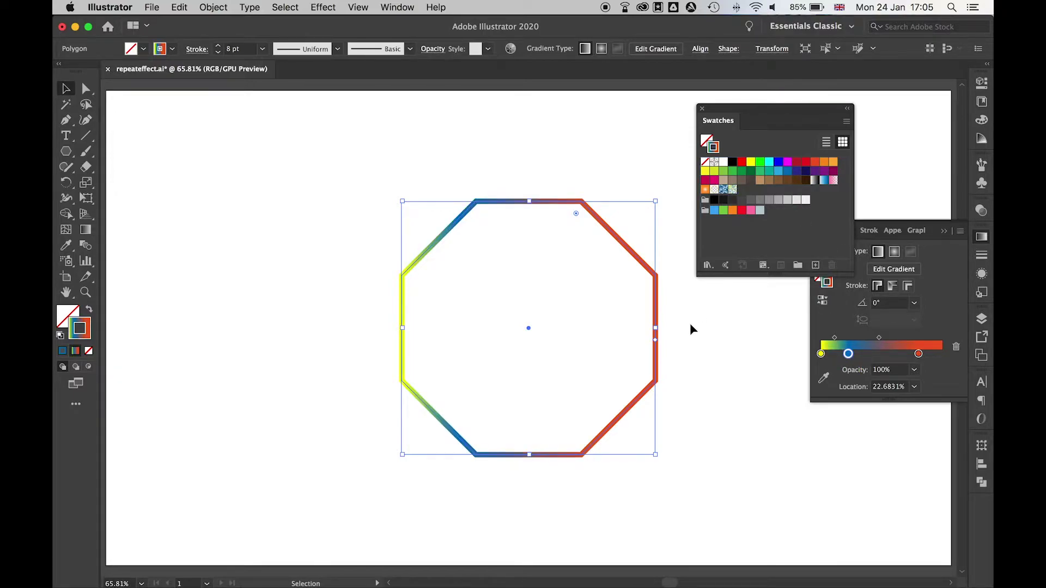
click(849, 354)
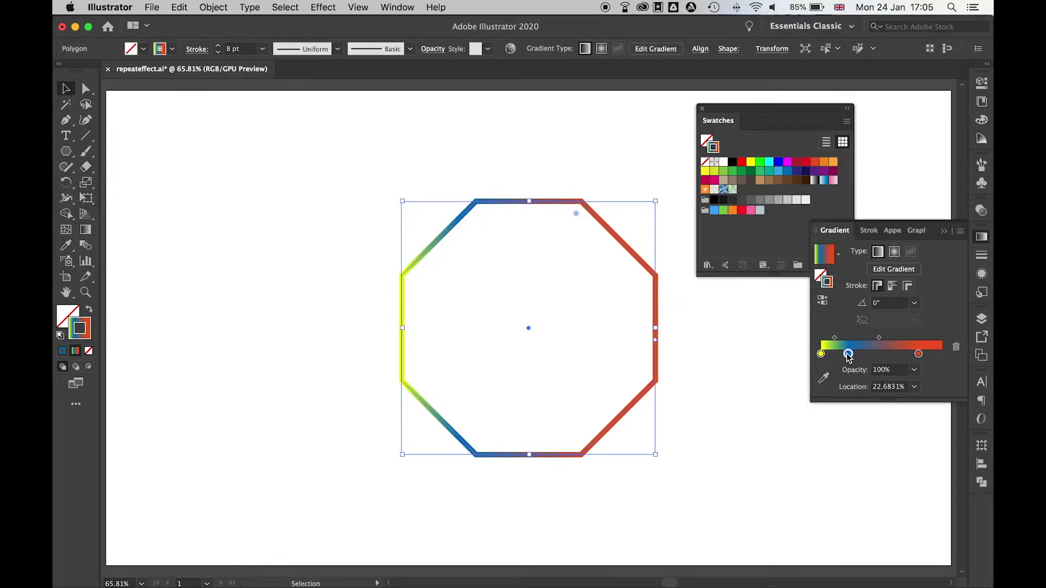
drag(848, 354, 843, 440)
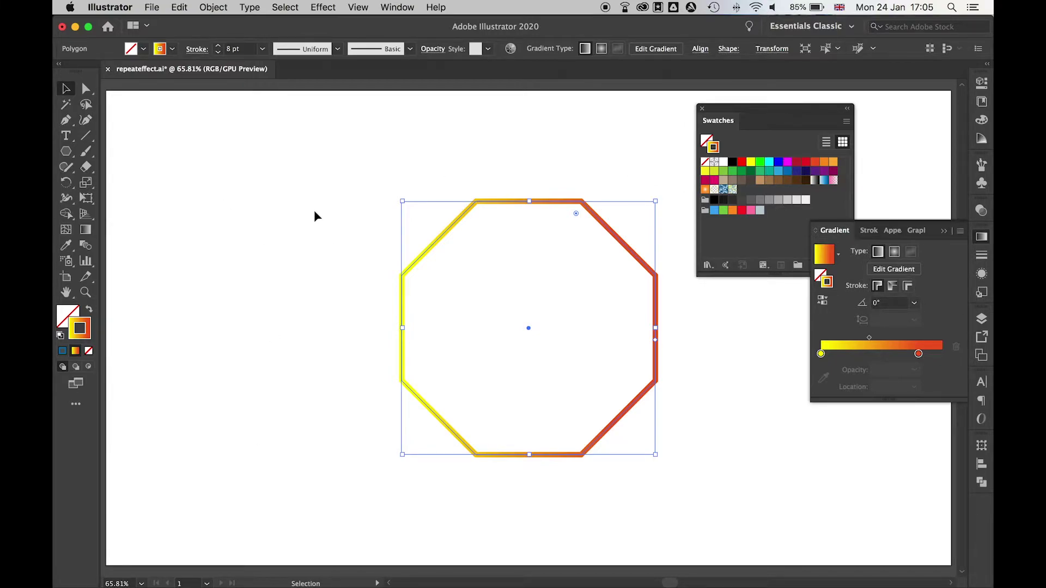
click(324, 5)
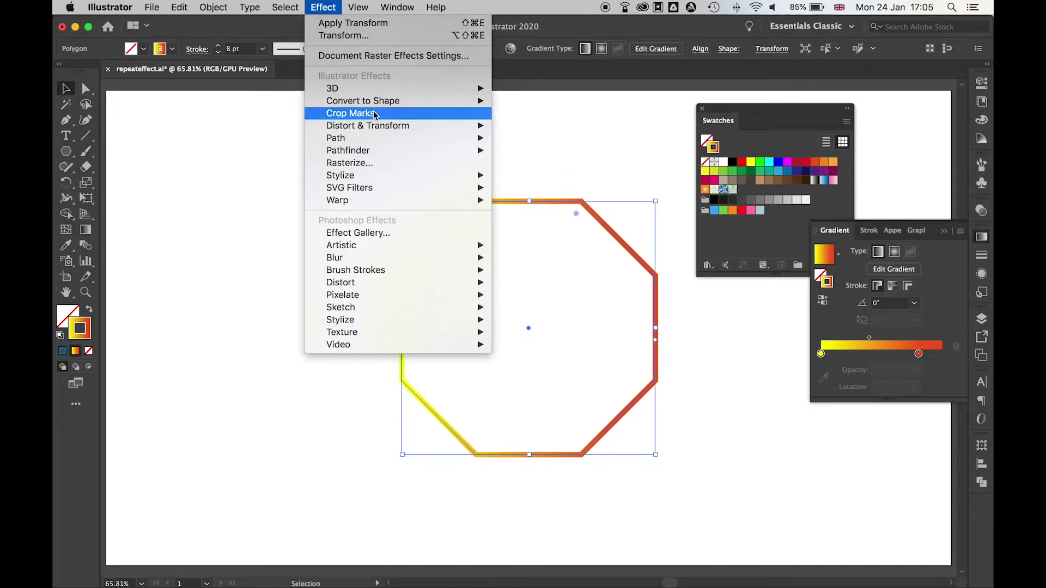
Add a Transform effect at 95% horizontal and vertical scale with Scale Strokes & Effects and Preview on.
mouse_move(379, 126)
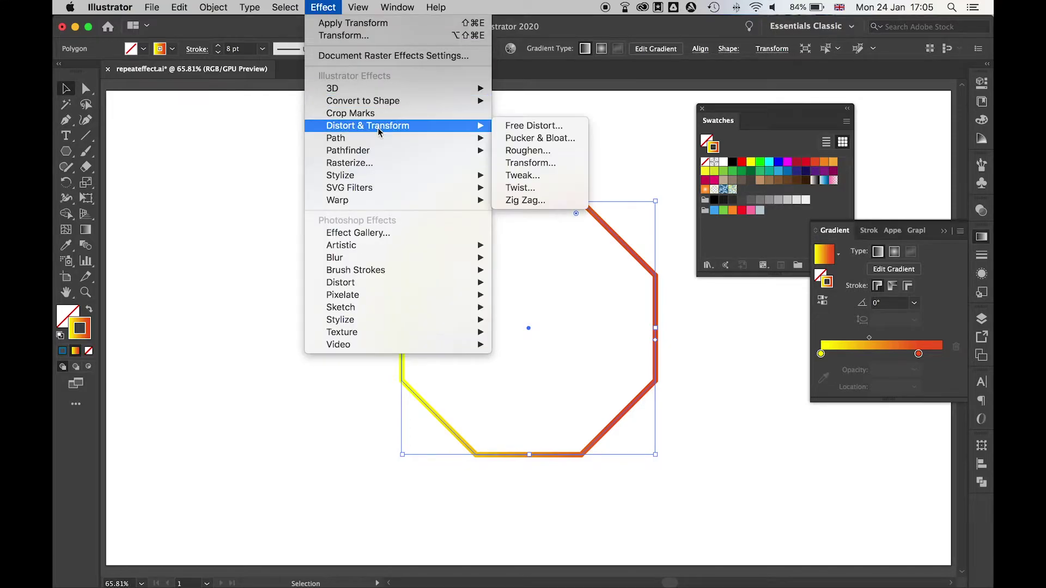
click(547, 166)
mouse_move(836, 86)
mouse_down()
mouse_move(767, 145)
mouse_move(847, 70)
mouse_move(853, 78)
mouse_move(824, 74)
mouse_up()
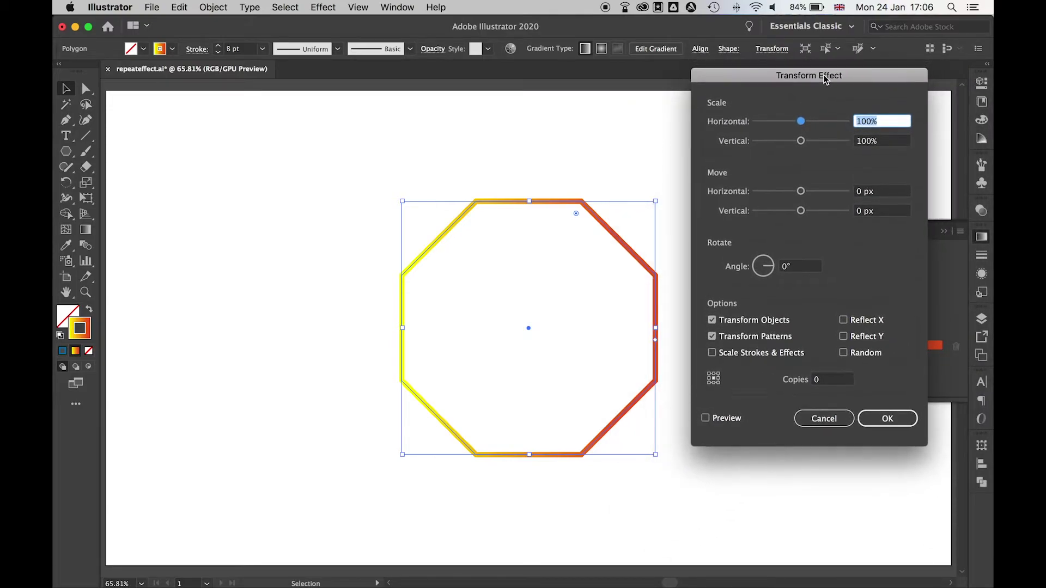
click(713, 354)
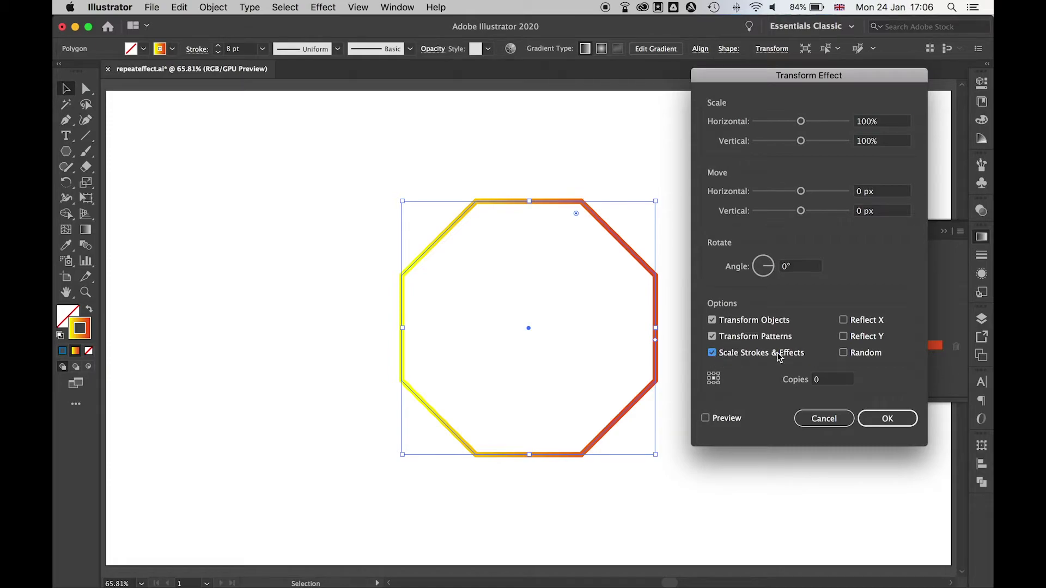
click(891, 125)
text(95)
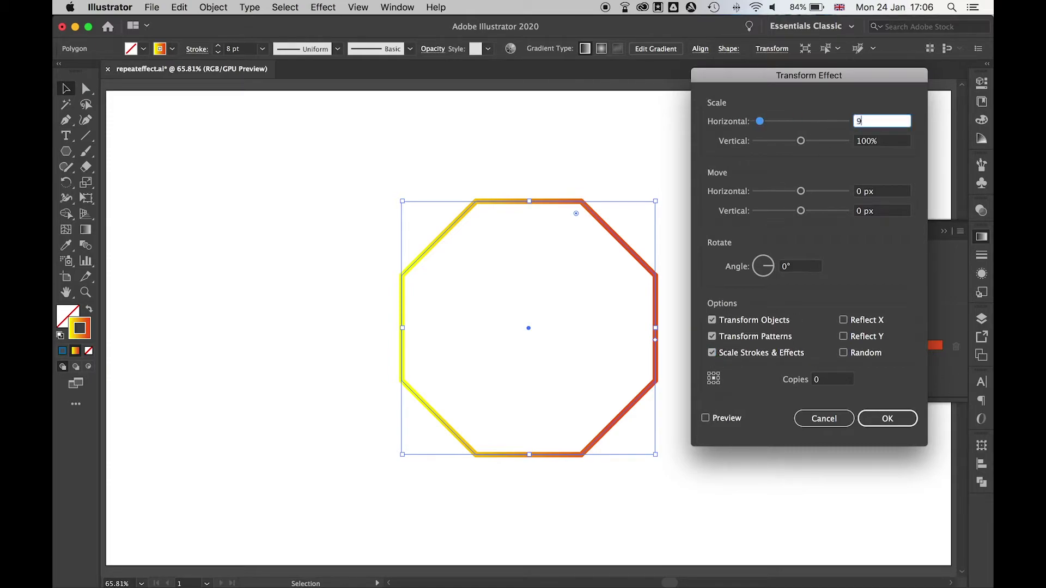
key(Tab)
text(95)
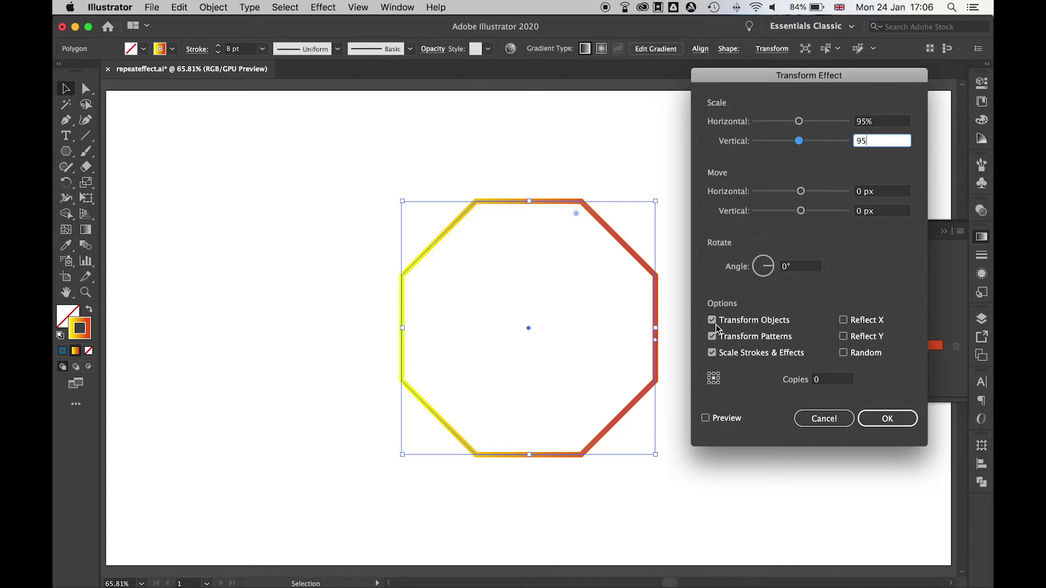
click(707, 421)
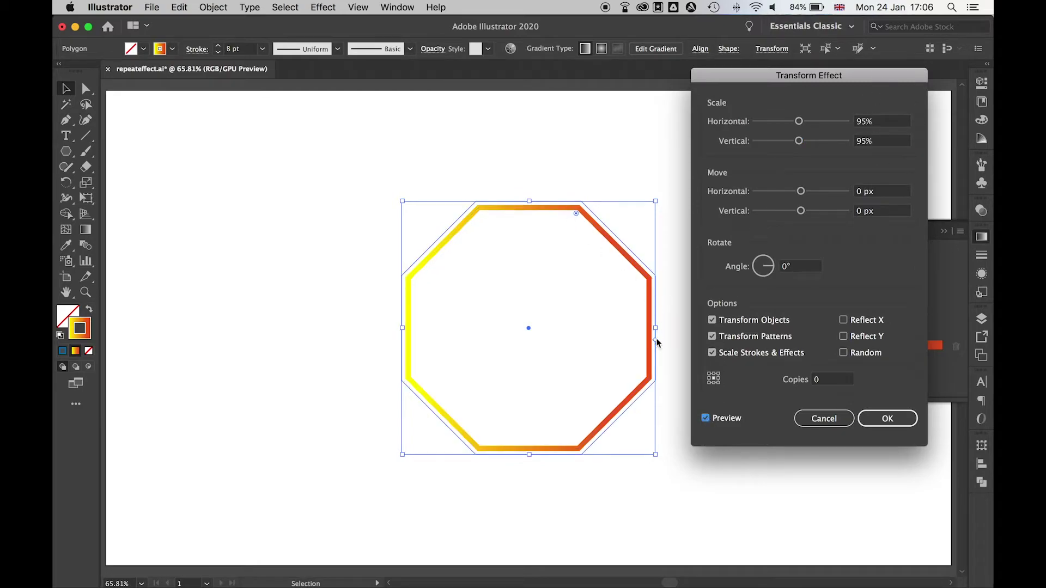
click(841, 381)
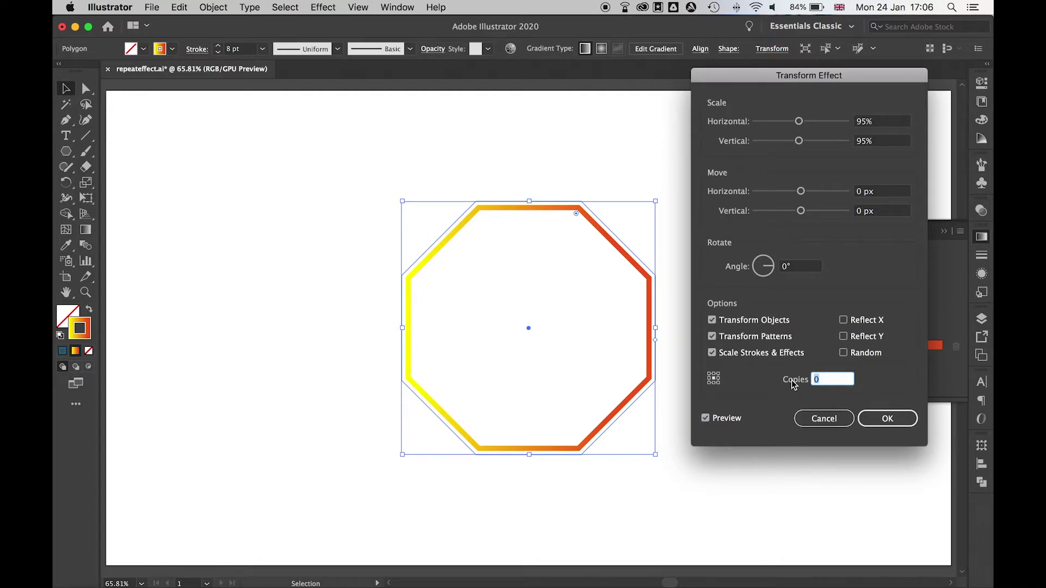
Set the Transform effect to 40 copies rotated 6° each and apply it.
text(50)
click(705, 419)
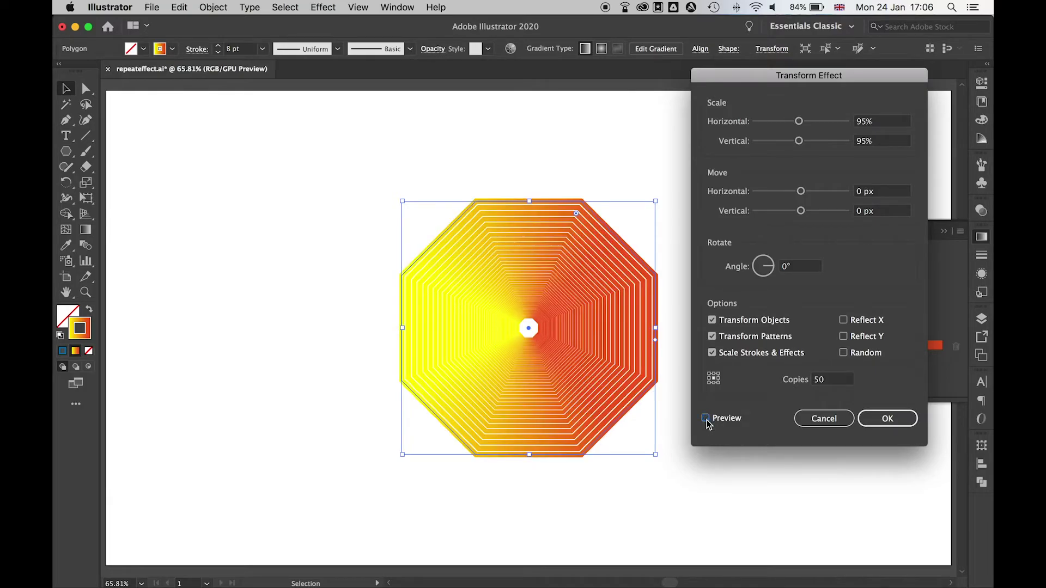
click(835, 381)
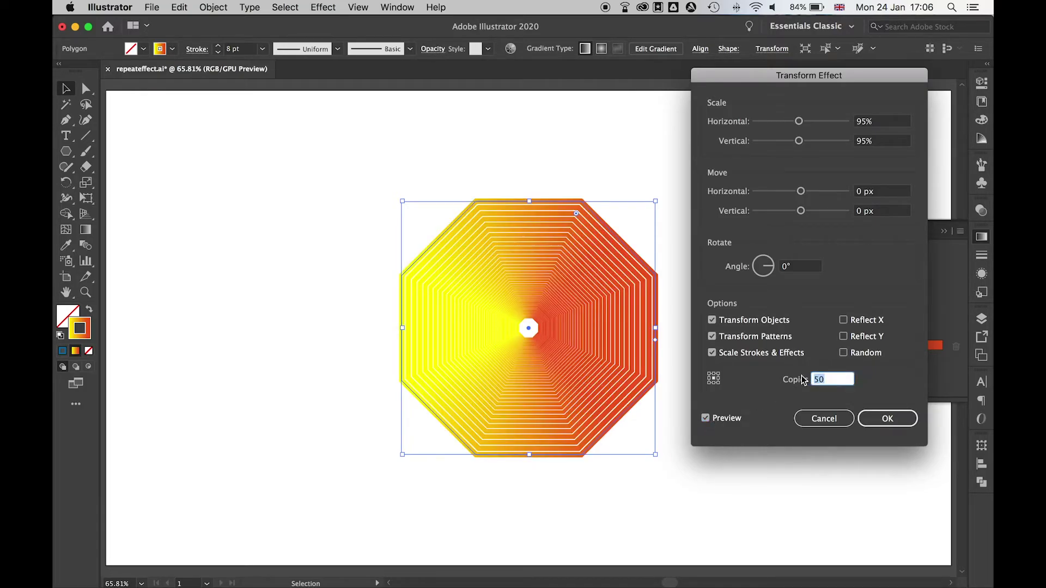
text(40)
click(706, 419)
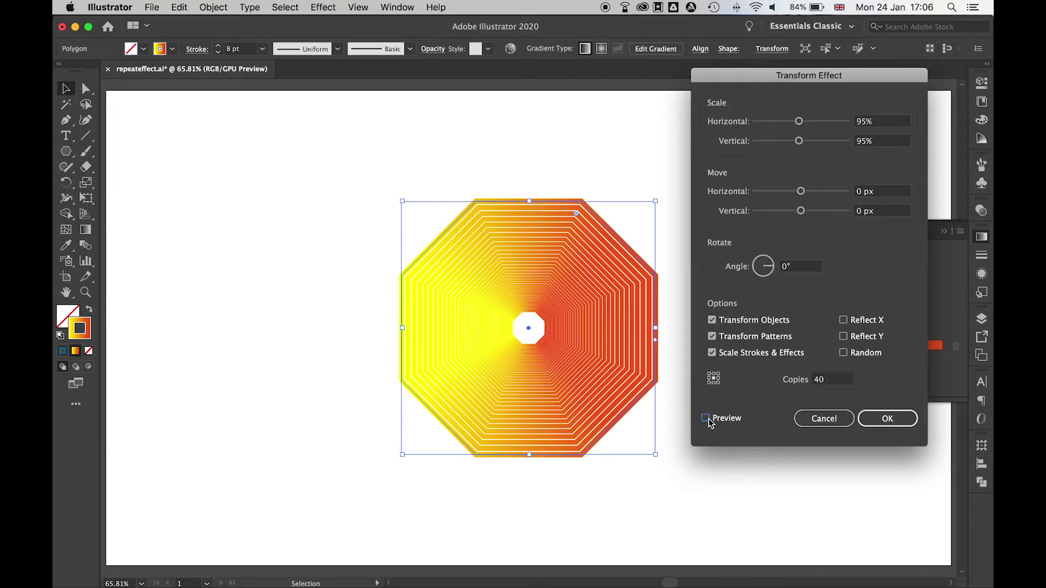
click(799, 268)
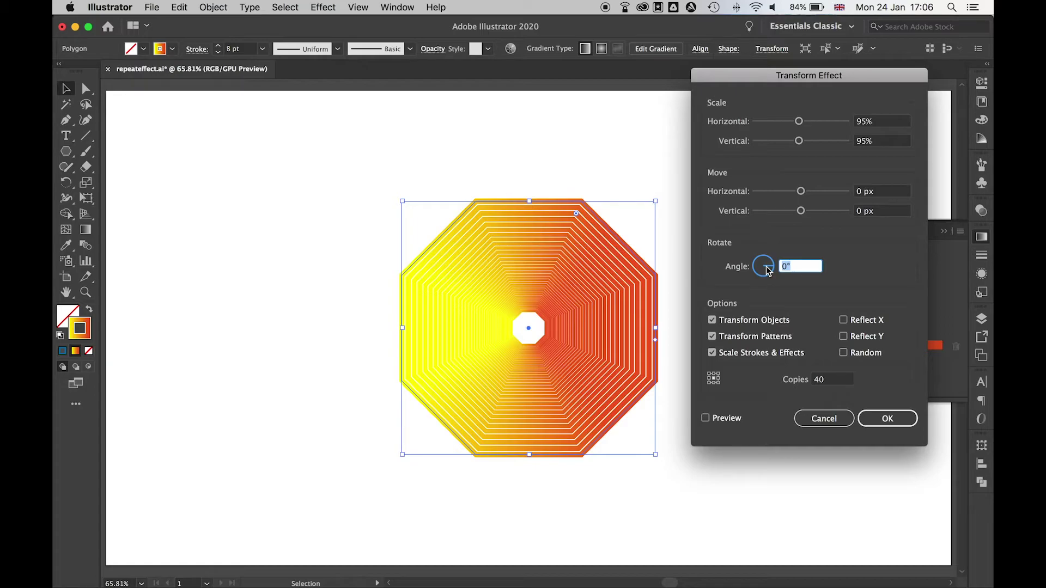
text(6)
click(706, 418)
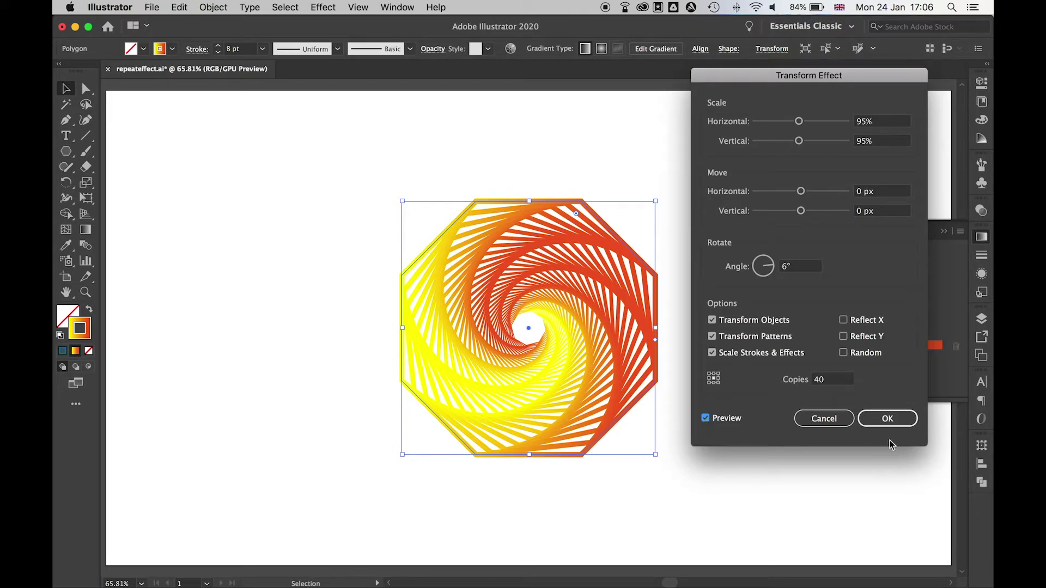
click(906, 425)
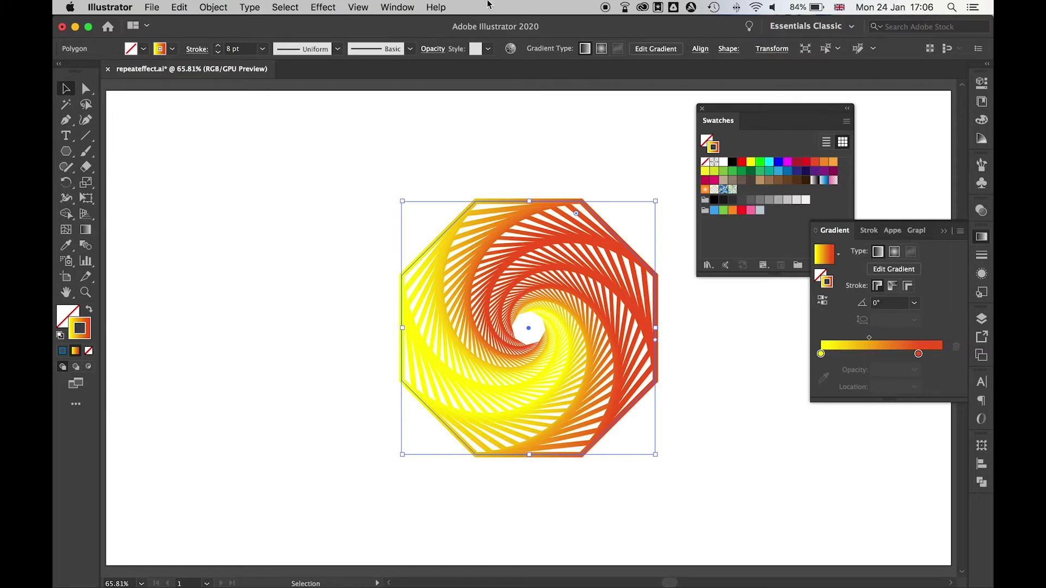
Edit the Transform effect via the Appearance panel to a 4° angle, then deselect.
click(409, 6)
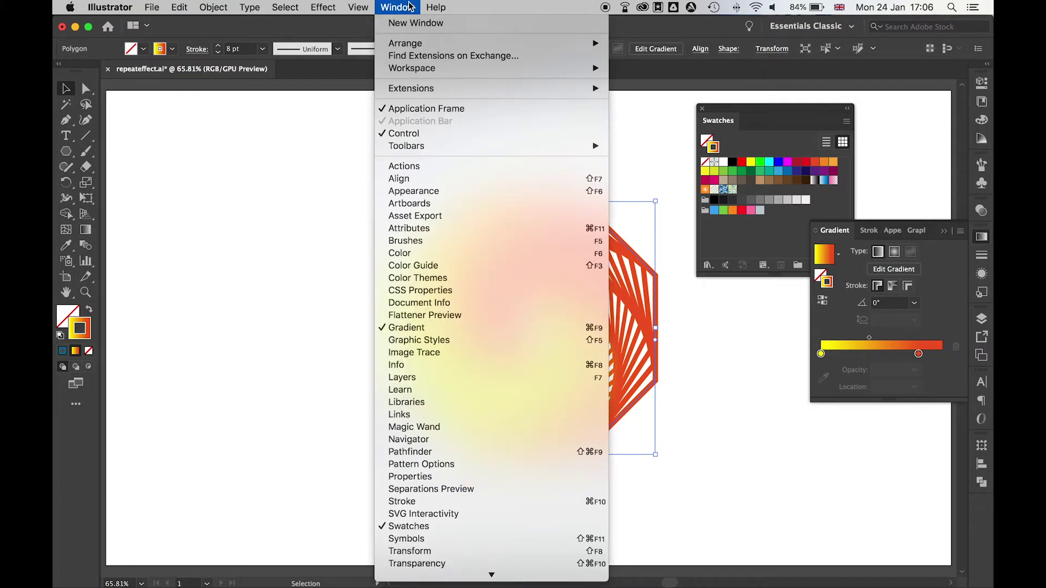
click(455, 192)
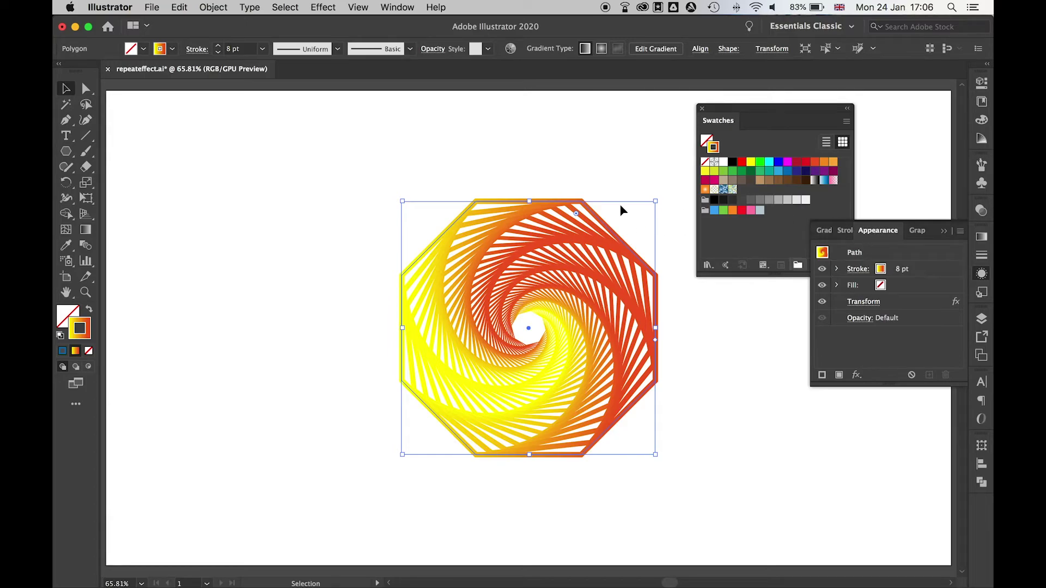
click(864, 303)
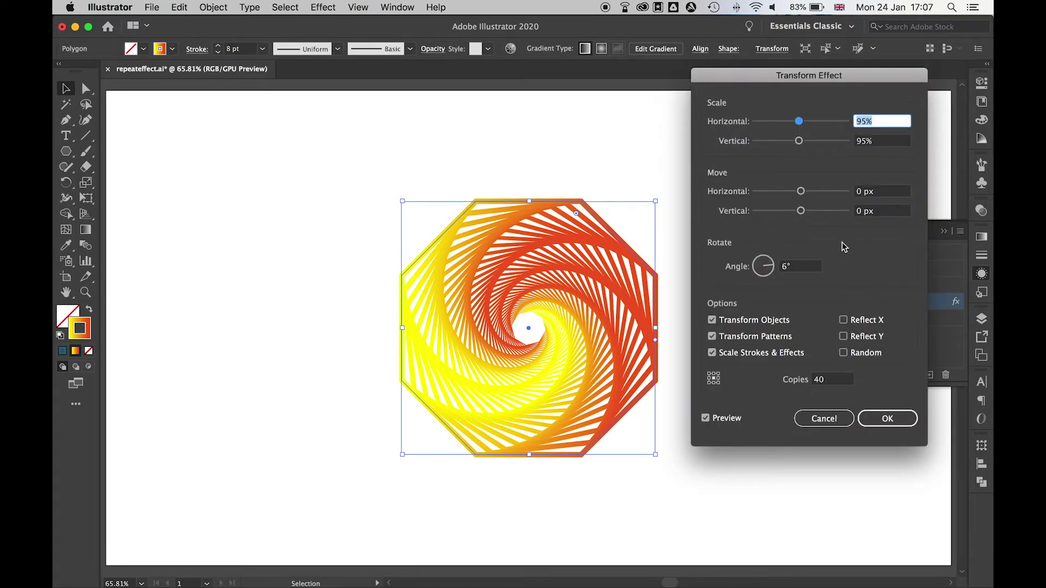
click(793, 266)
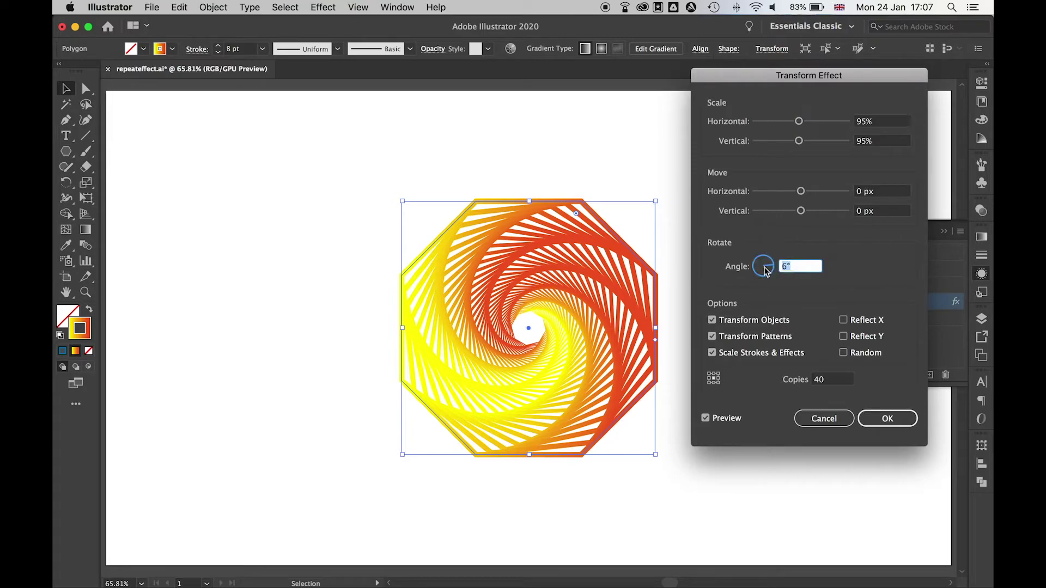
text(4)
click(705, 418)
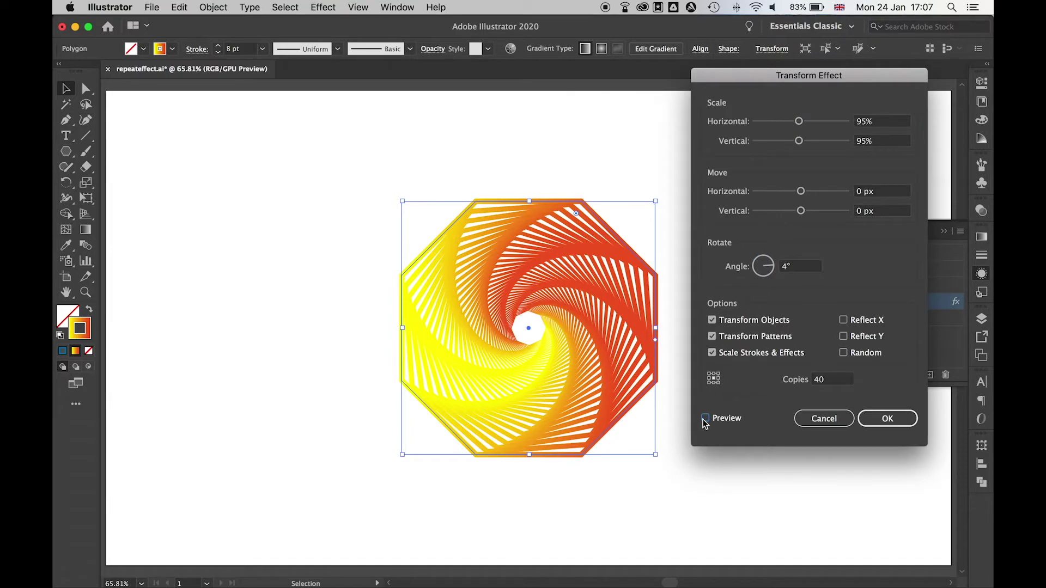
click(872, 414)
click(871, 414)
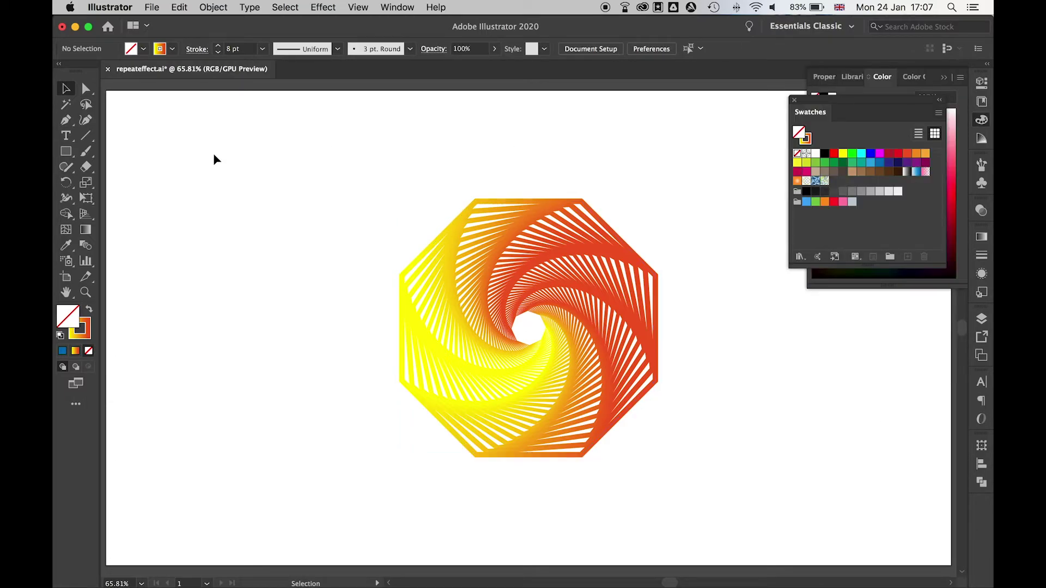
Draw an artboard-sized rectangle with no stroke.
click(85, 335)
key(/)
key(m)
drag(107, 91, 919, 566)
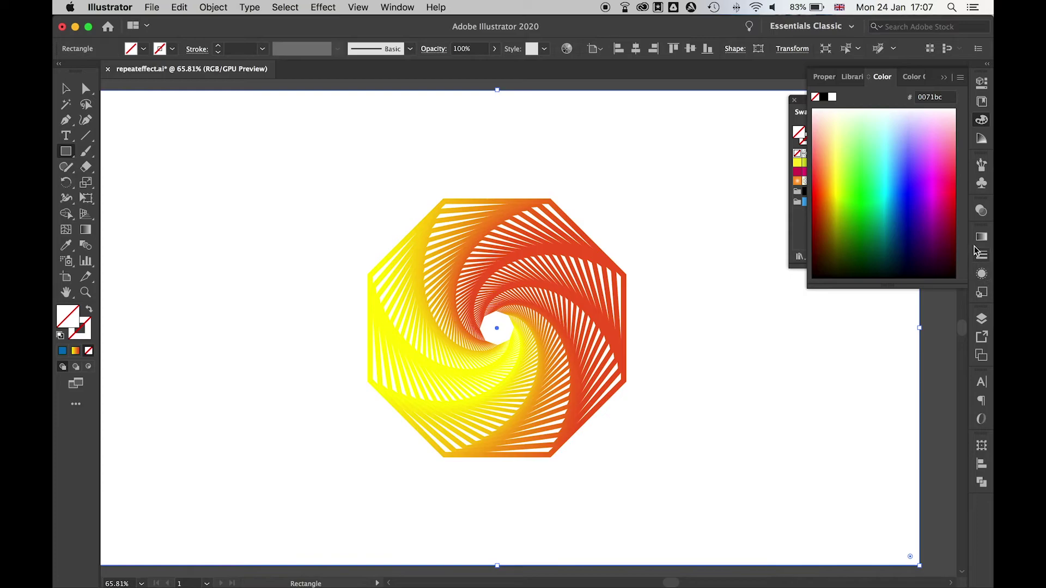
Fill the rectangle black and send it behind the octagon, then deselect.
click(798, 218)
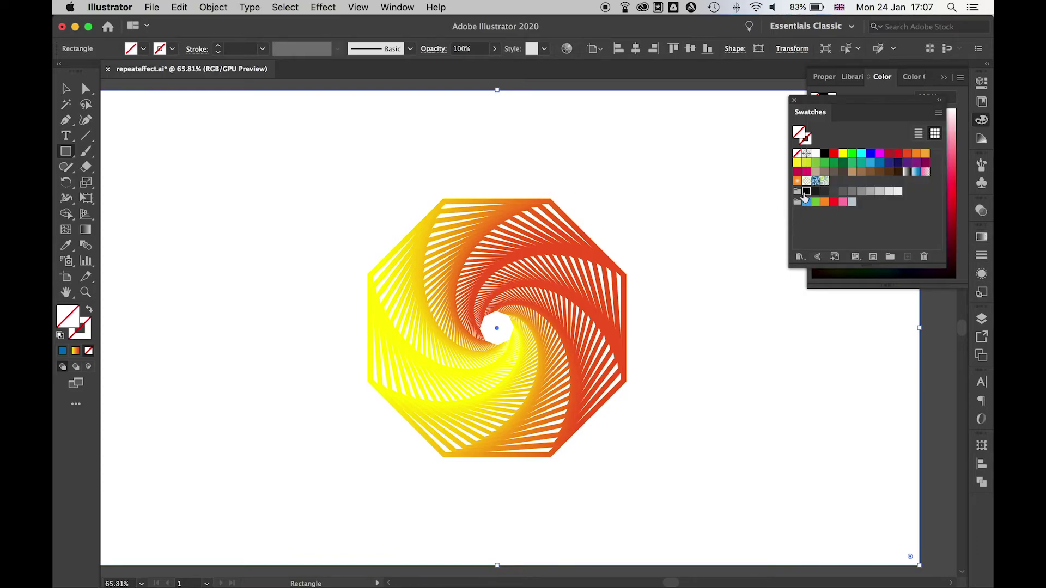
click(806, 192)
key(v)
right_click(488, 216)
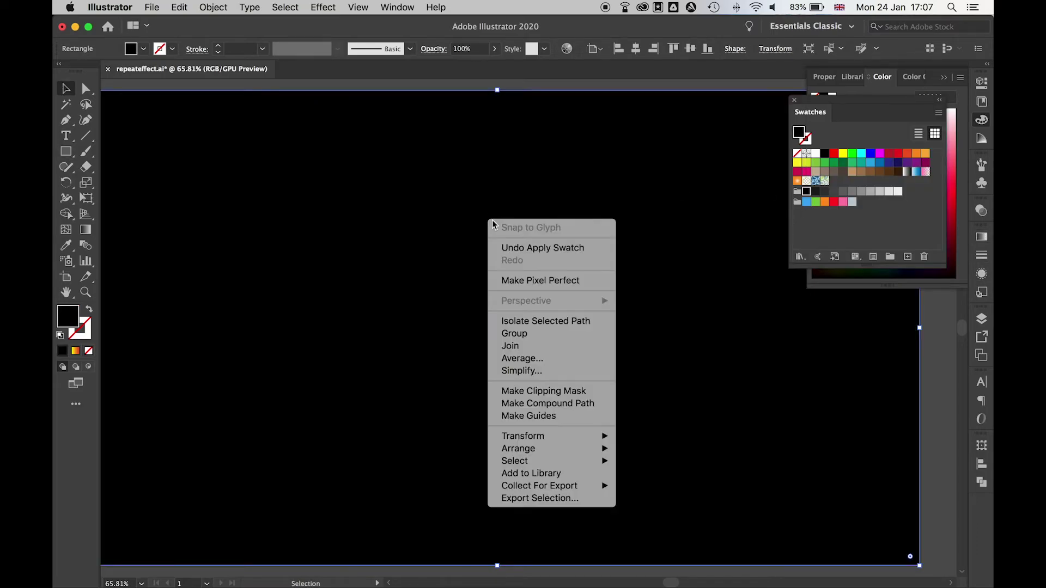
mouse_move(562, 455)
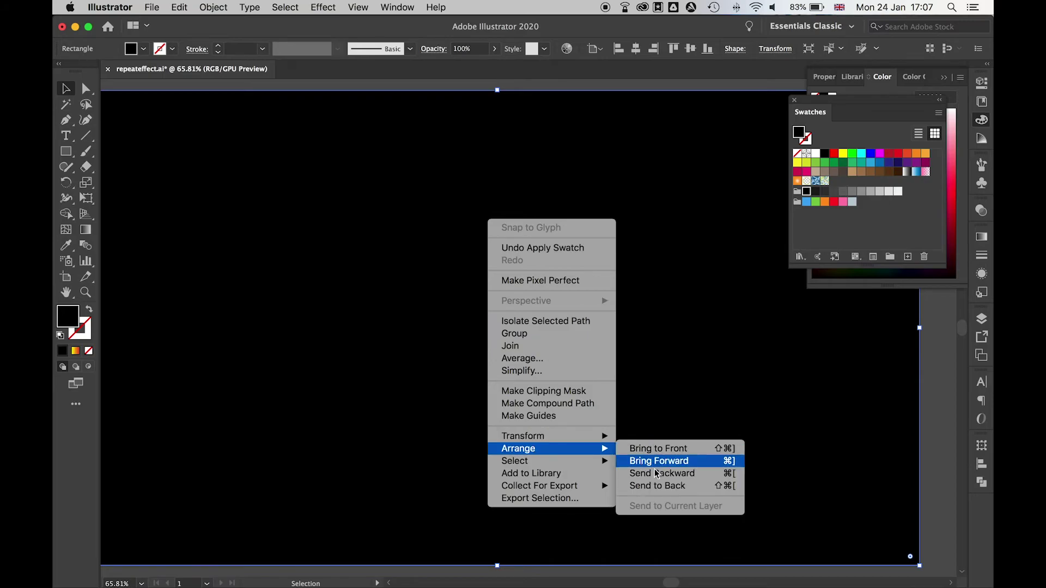
click(656, 487)
click(934, 431)
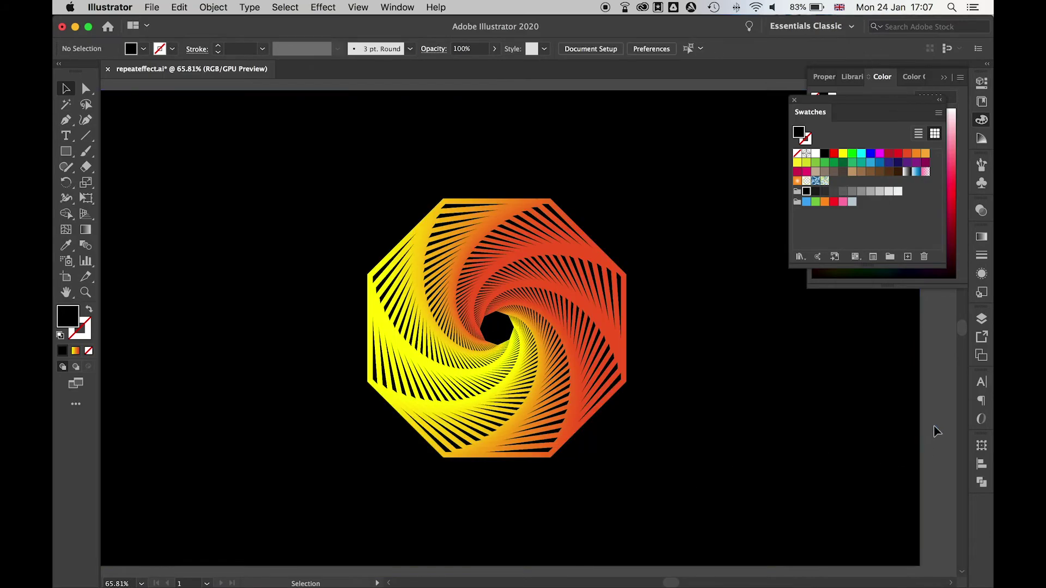